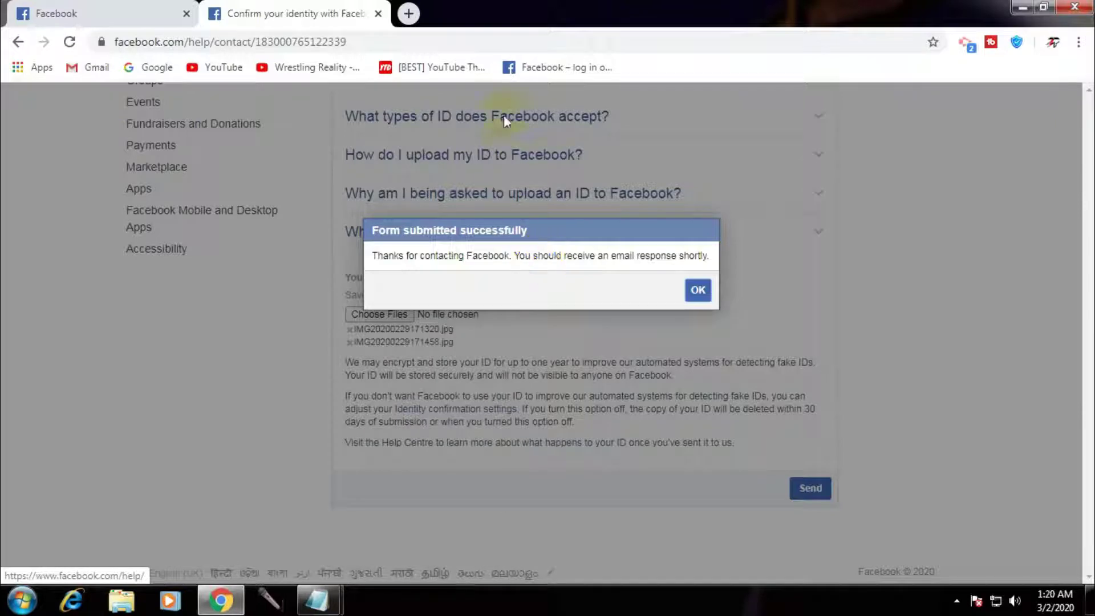
Dismiss the confirmation, swap the Help Centre tab for a new tab, and bring up the contact-links note
left_click(702, 292)
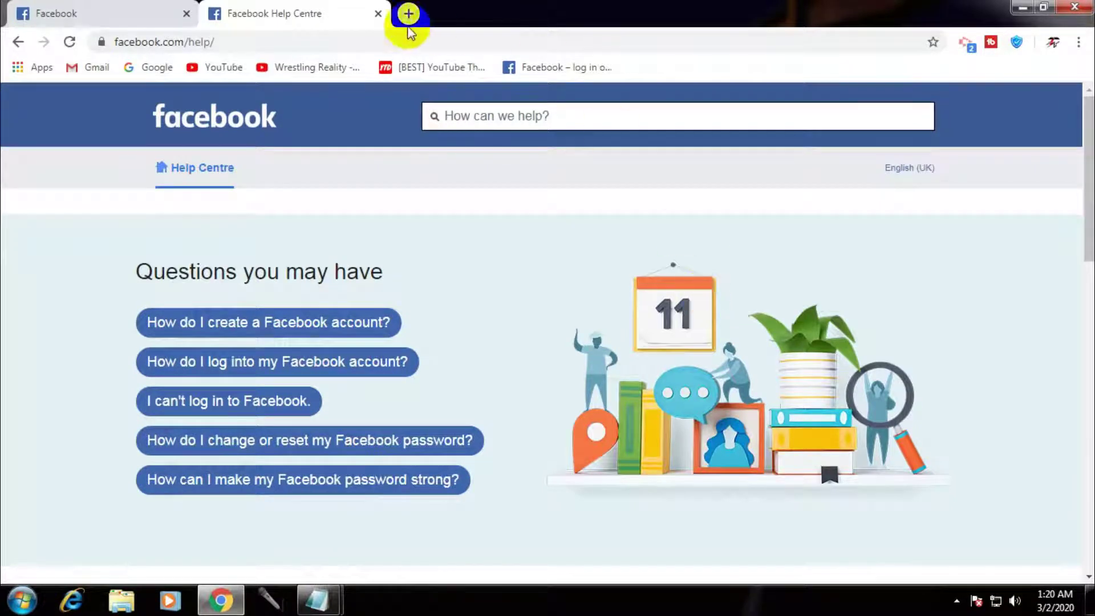
left_click(378, 13)
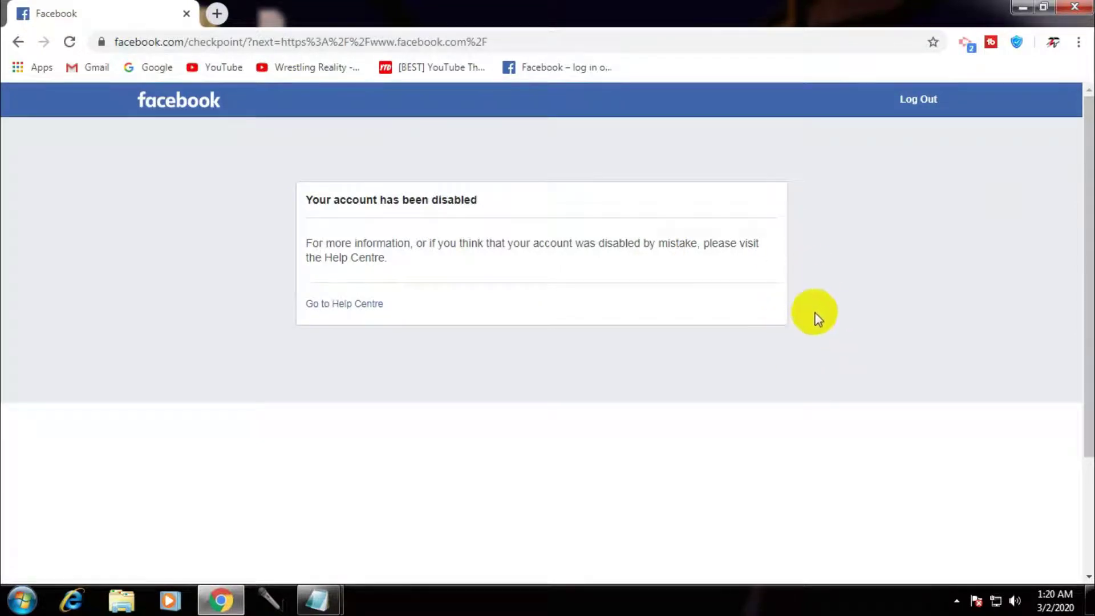
left_click(217, 14)
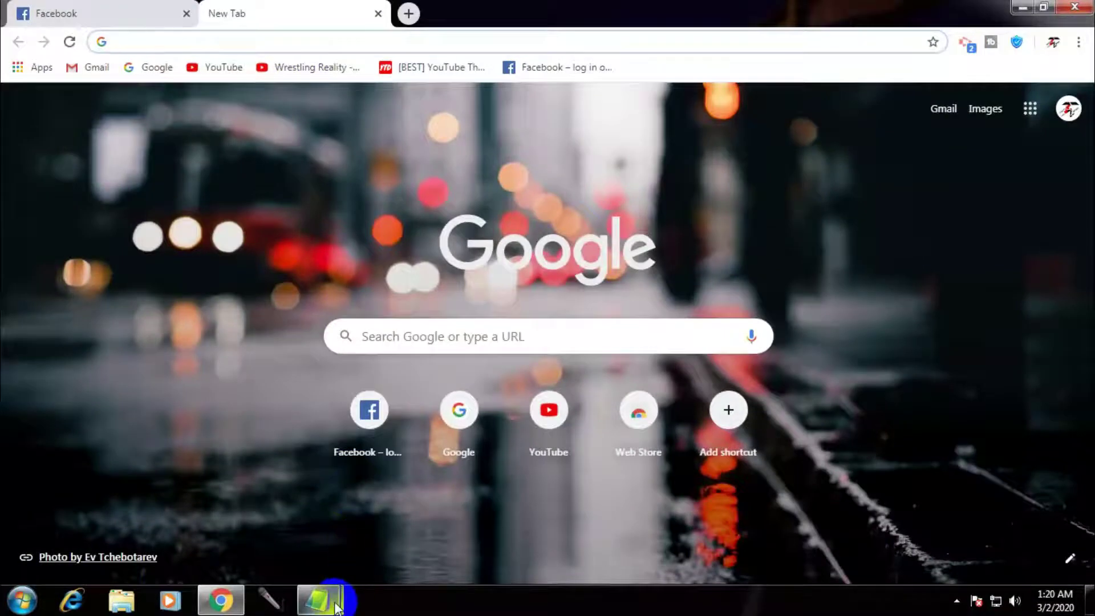
left_click(335, 602)
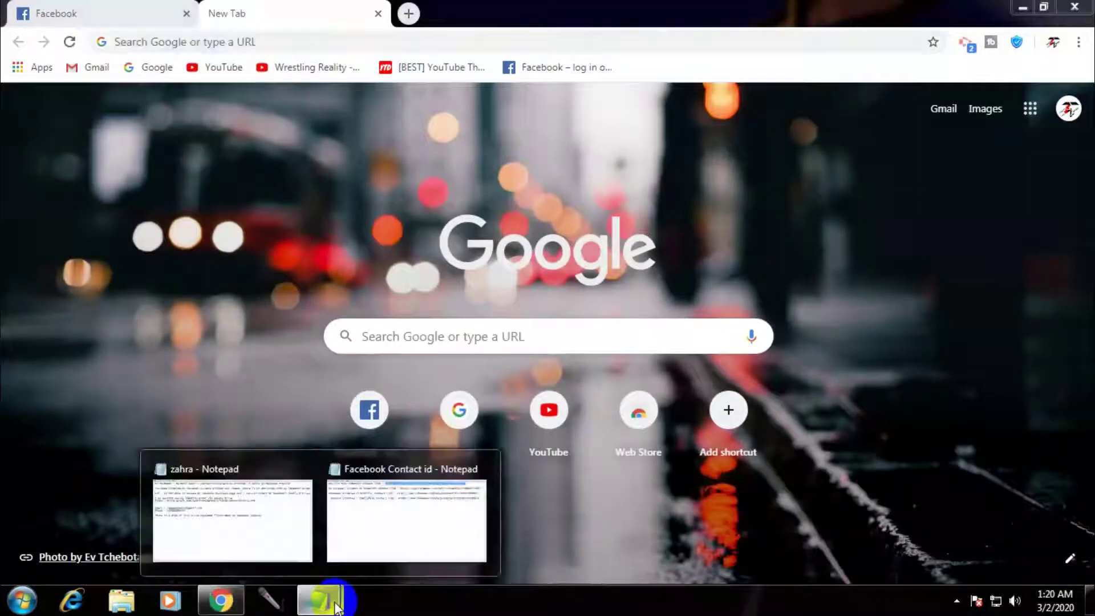
left_click(399, 522)
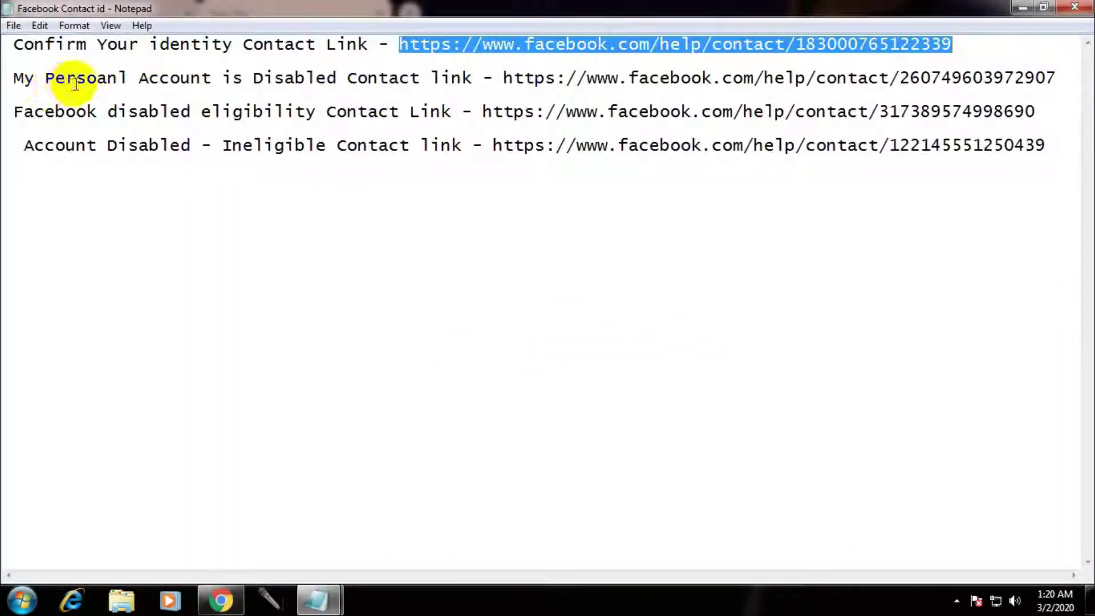
Copy the second Notepad link, the My Personal Account Is Disabled contact URL, and return to Chrome
left_click(503, 80)
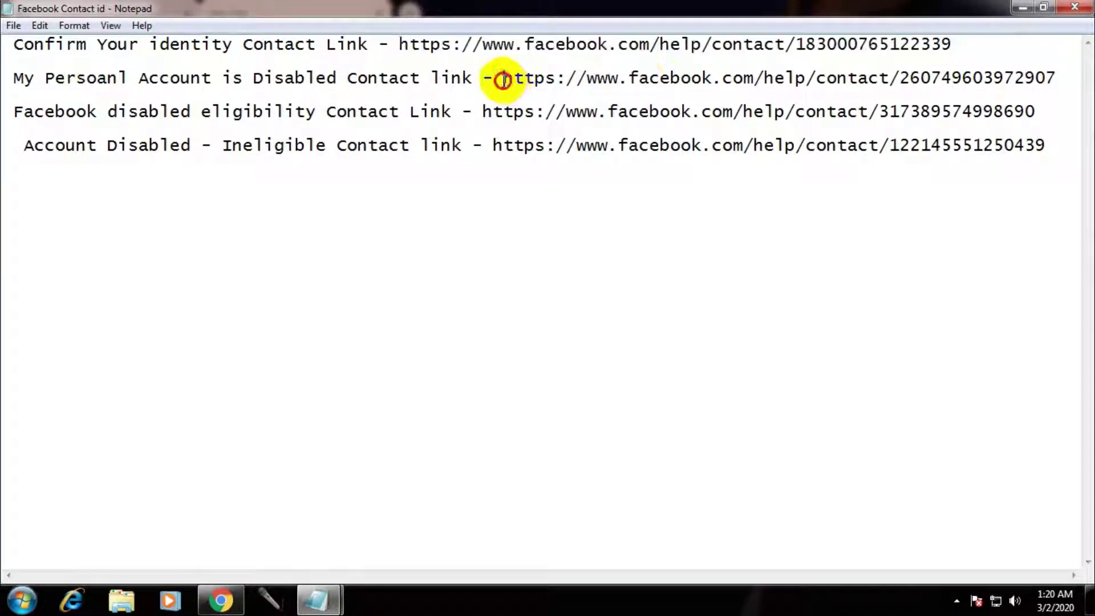
left_click_drag(502, 80, 1056, 76)
right_click(1013, 85)
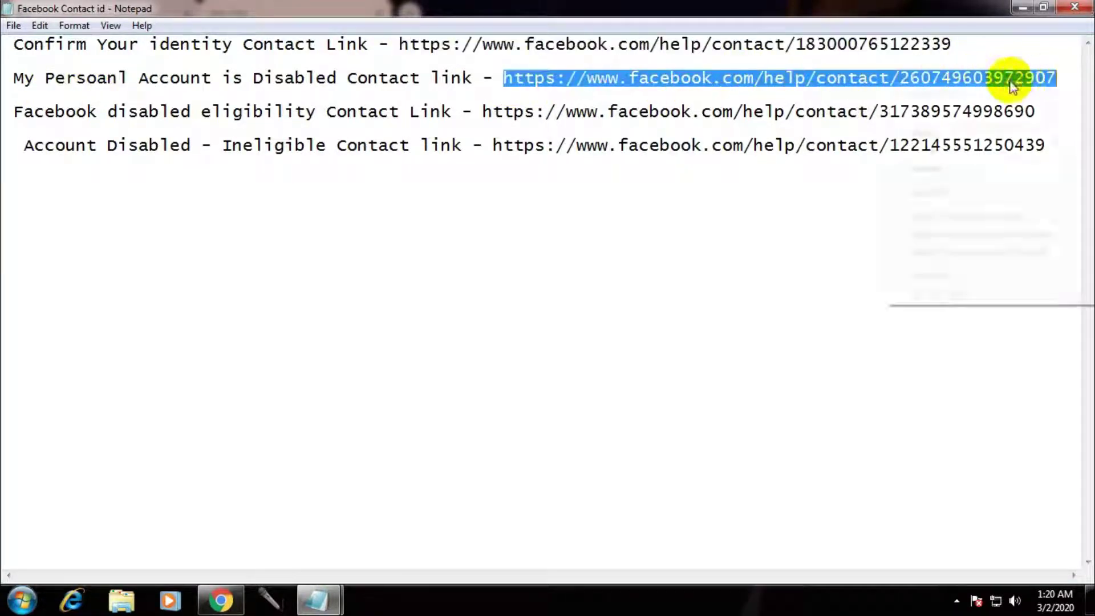
left_click(985, 127)
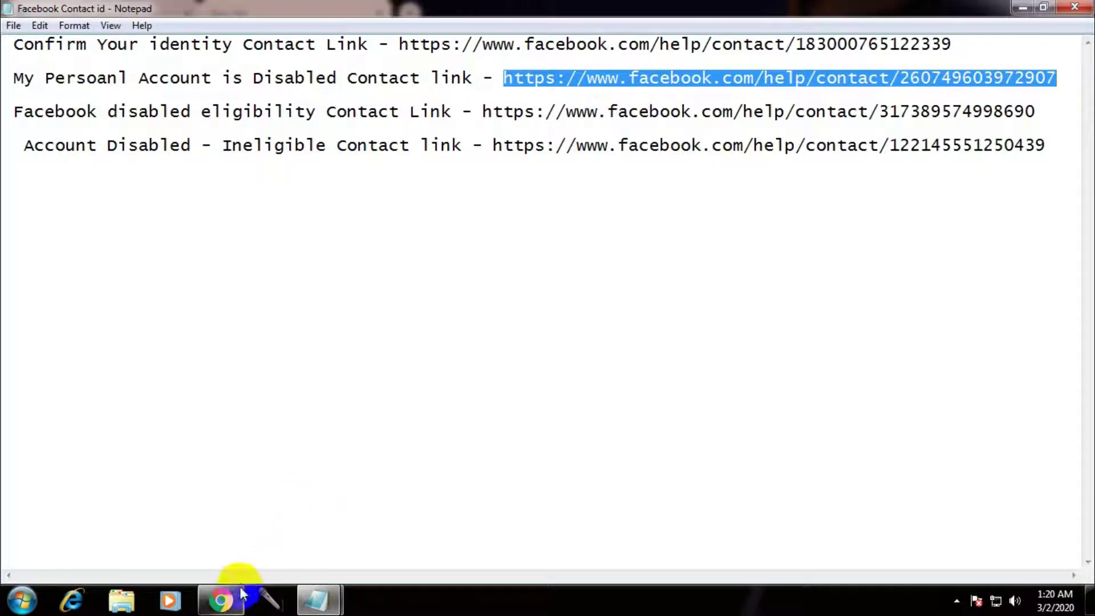
left_click(242, 595)
Load the copied contact URL to open the My Personal Account Was Disabled form
right_click(293, 42)
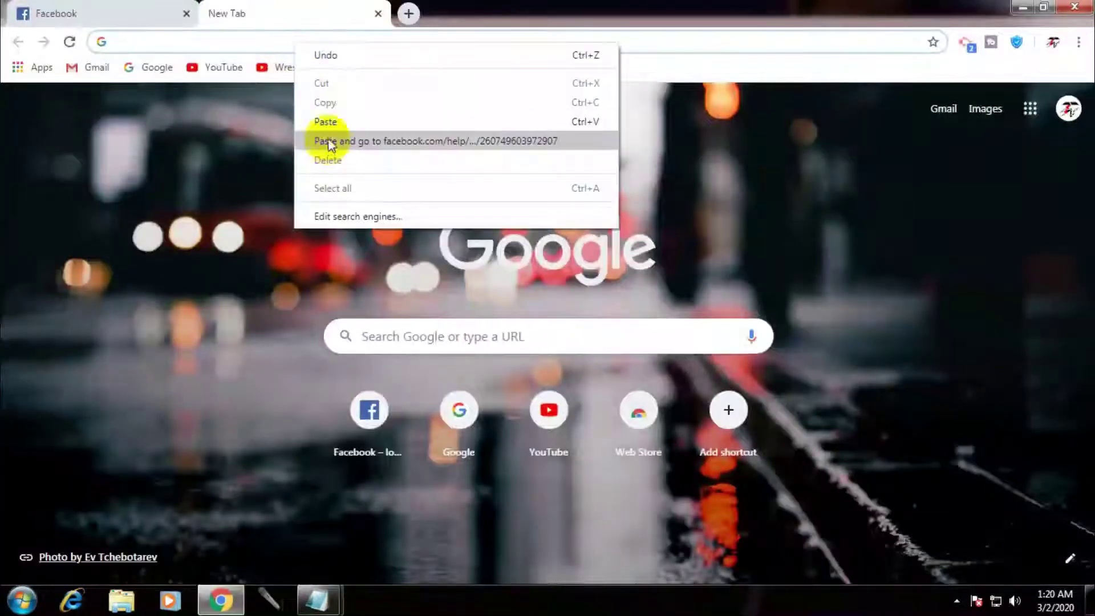
left_click(329, 125)
key("Return")
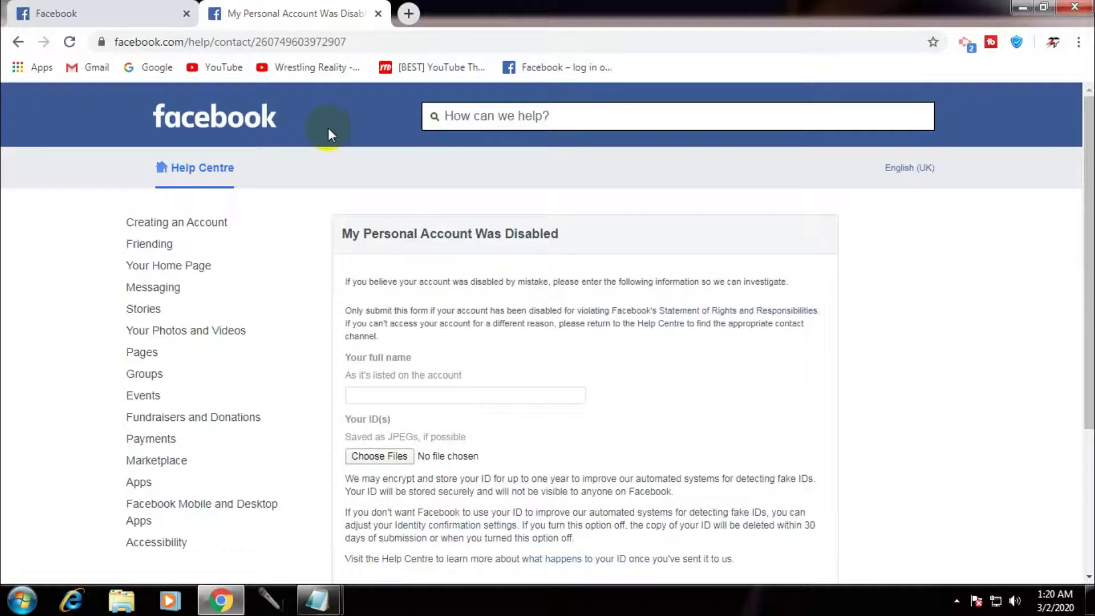
scroll(366, 245, "down", 2)
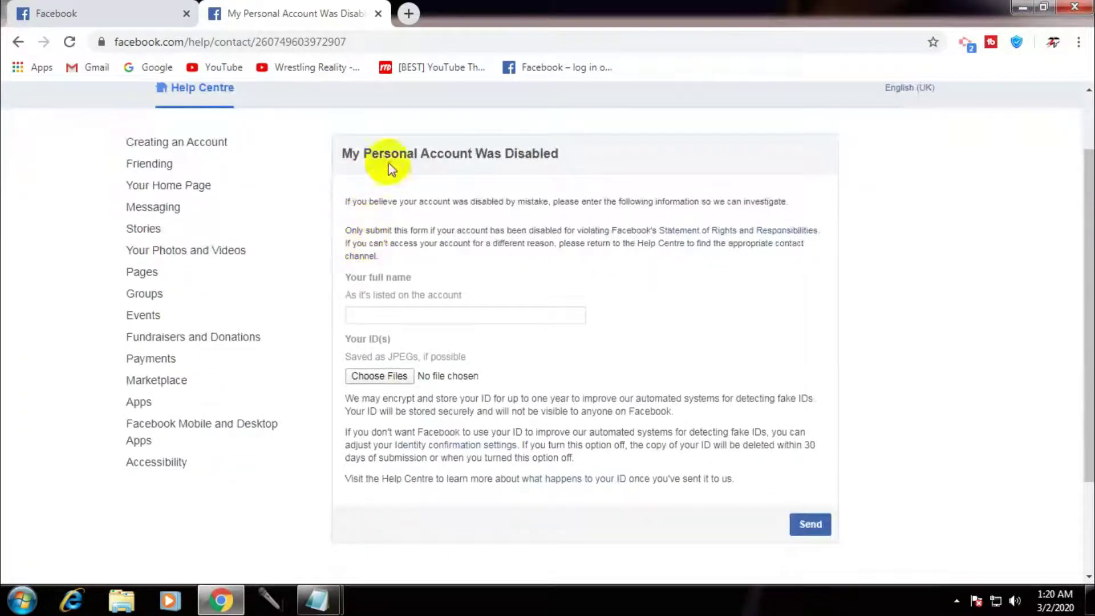
left_click_drag(344, 154, 577, 146)
left_click(512, 280)
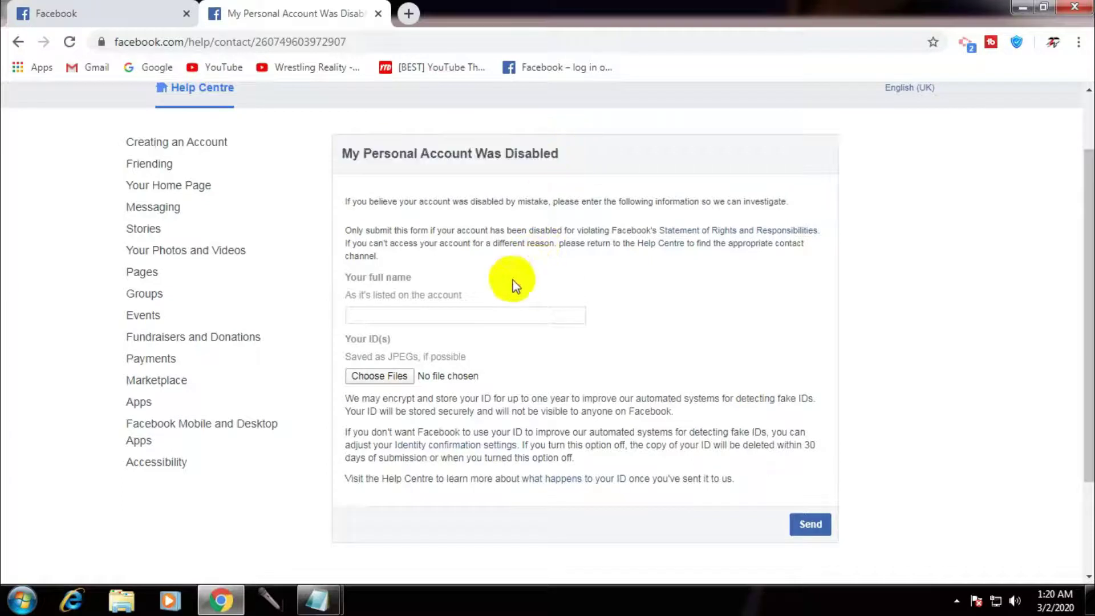
Enter the account holder's full name in Your full name, correcting a mistyped entry
left_click(441, 321)
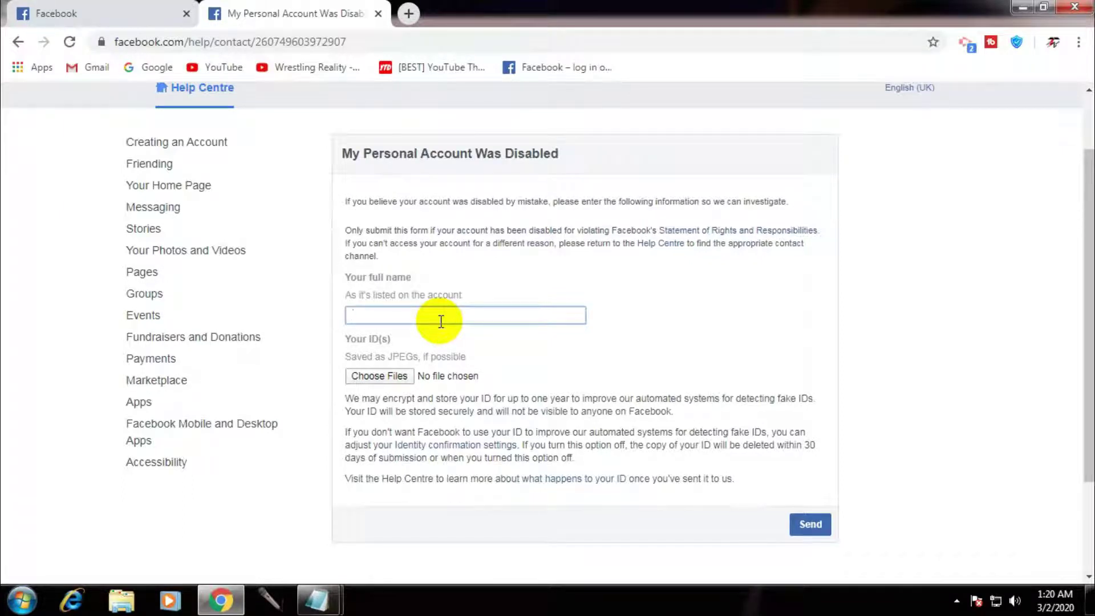
type("Rehan")
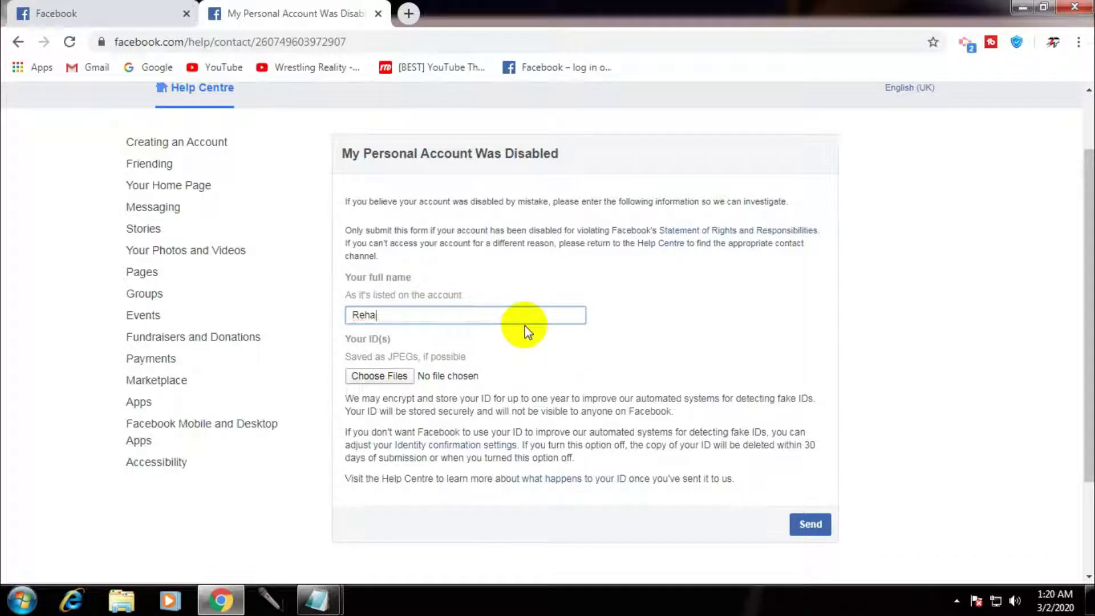
key("BackSpace")
key("BackSpace")
key("BackSpace")
key("BackSpace")
key("BackSpace")
type("Zahra")
left_click(582, 371)
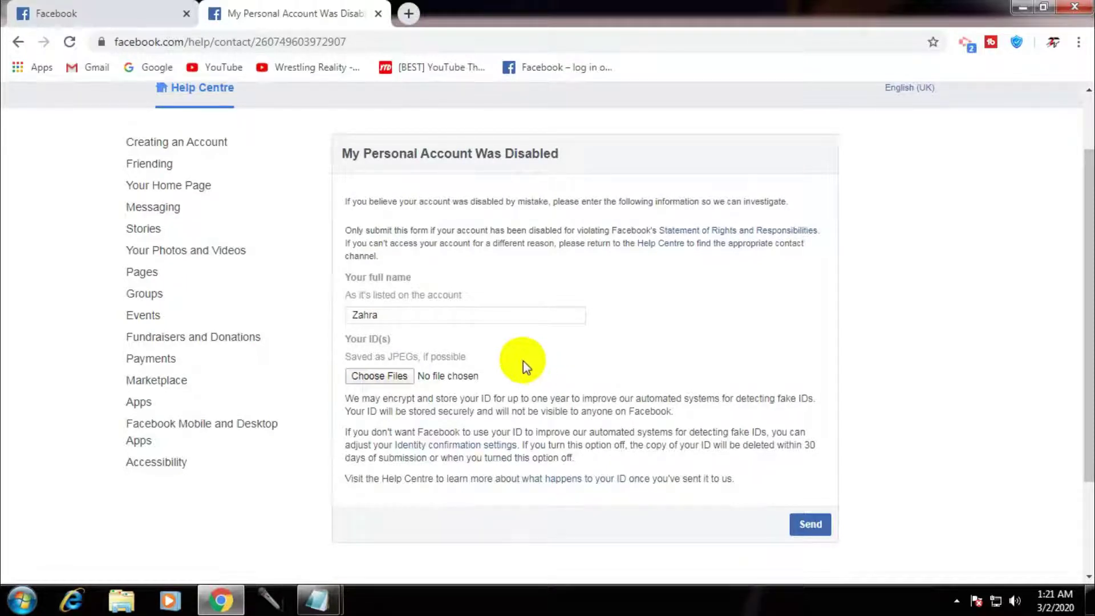
Upload IMG20200229171320.jpg and IMG20200229171458.jpg as the two ID images via Choose Files
left_click(368, 378)
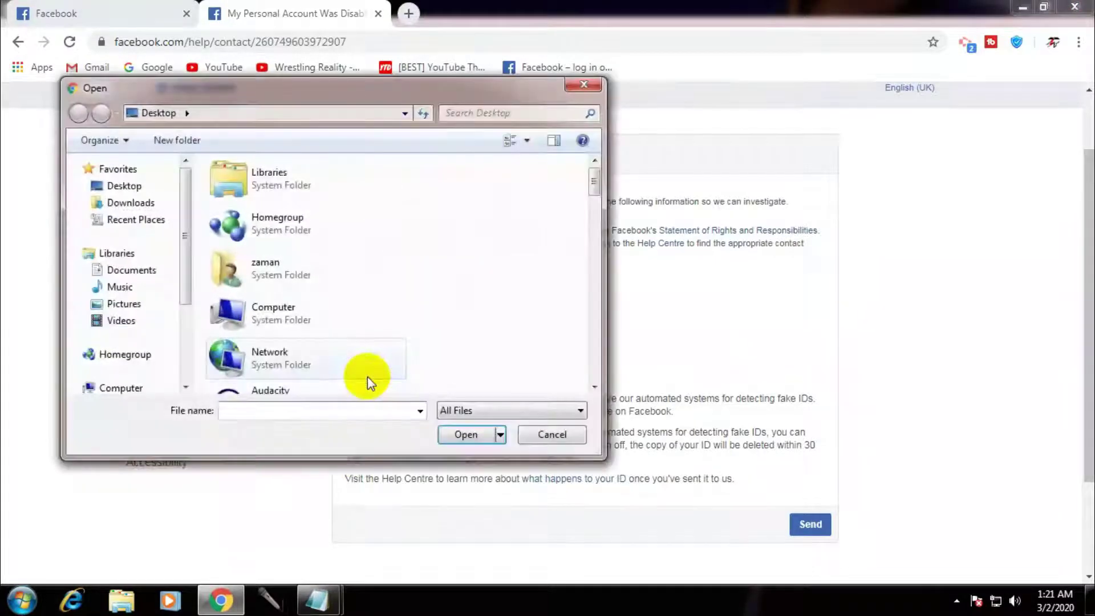
left_click_drag(598, 178, 601, 347)
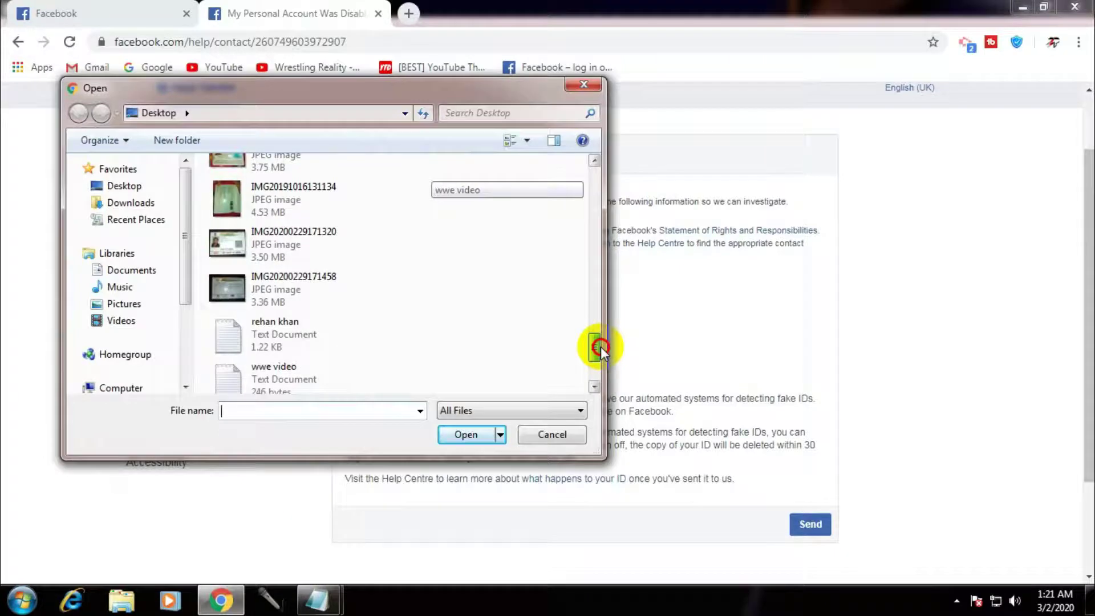
double_click(245, 242)
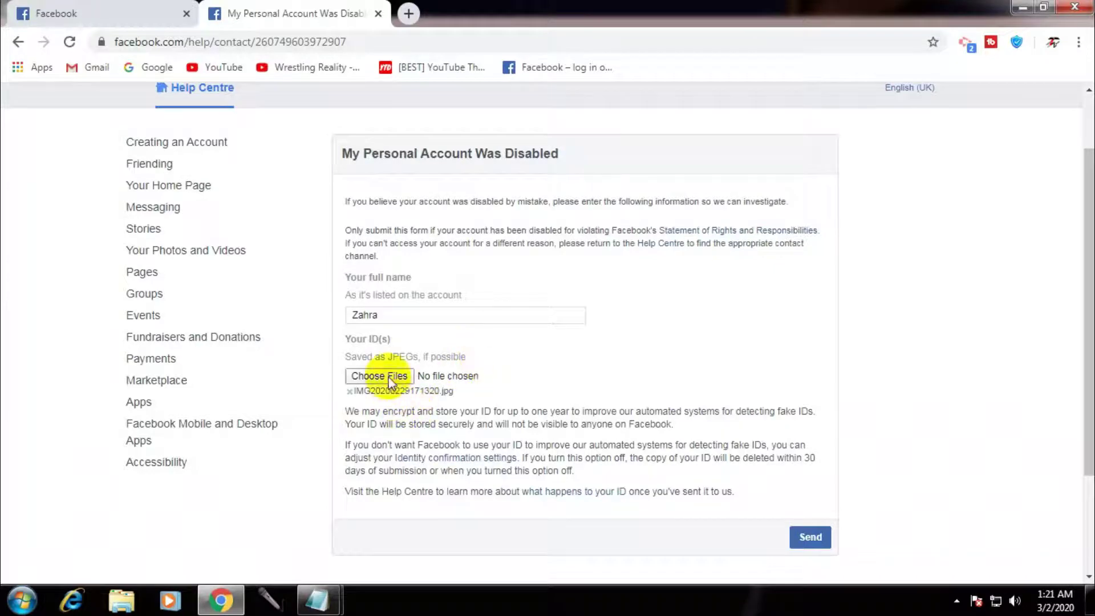
left_click(380, 376)
left_click_drag(592, 171, 592, 346)
double_click(364, 298)
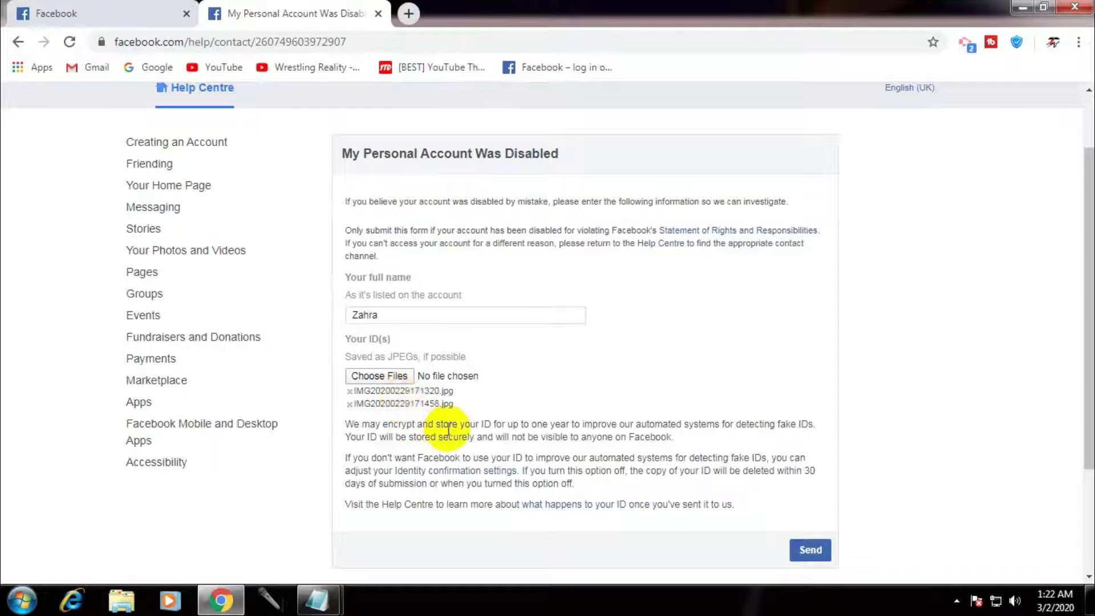
Send the disabled-account appeal, acknowledge the Form submitted successfully message, and close that tab
left_click(813, 558)
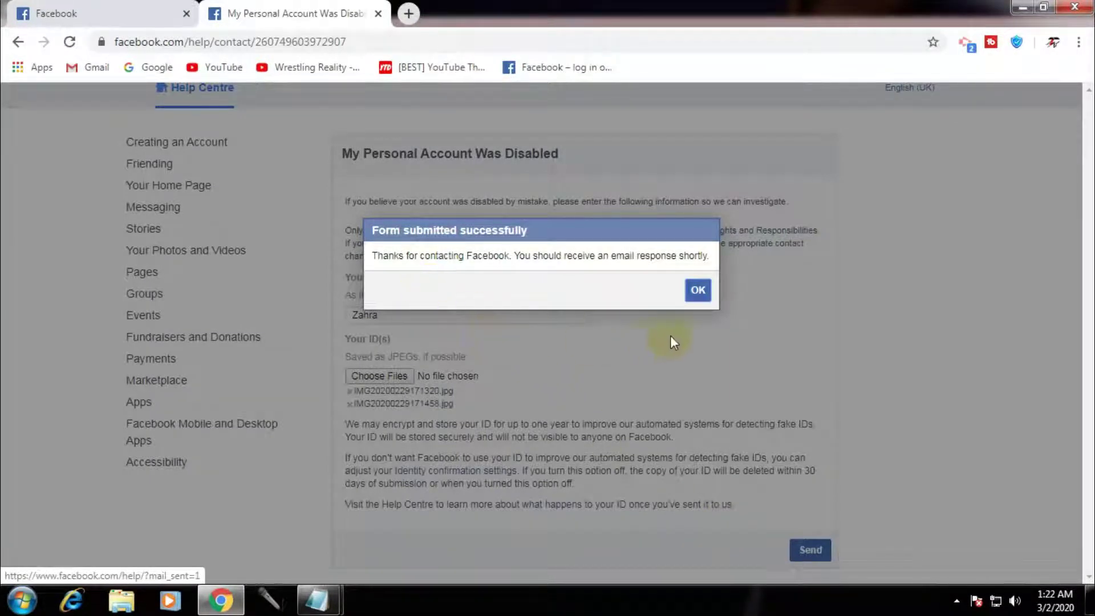
left_click(697, 290)
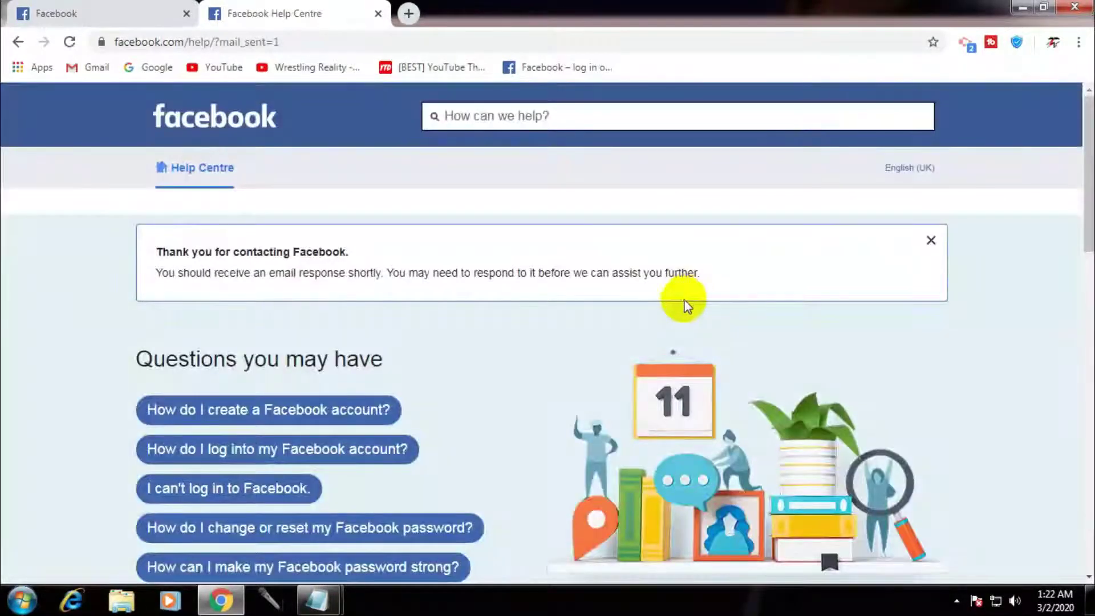
left_click(378, 14)
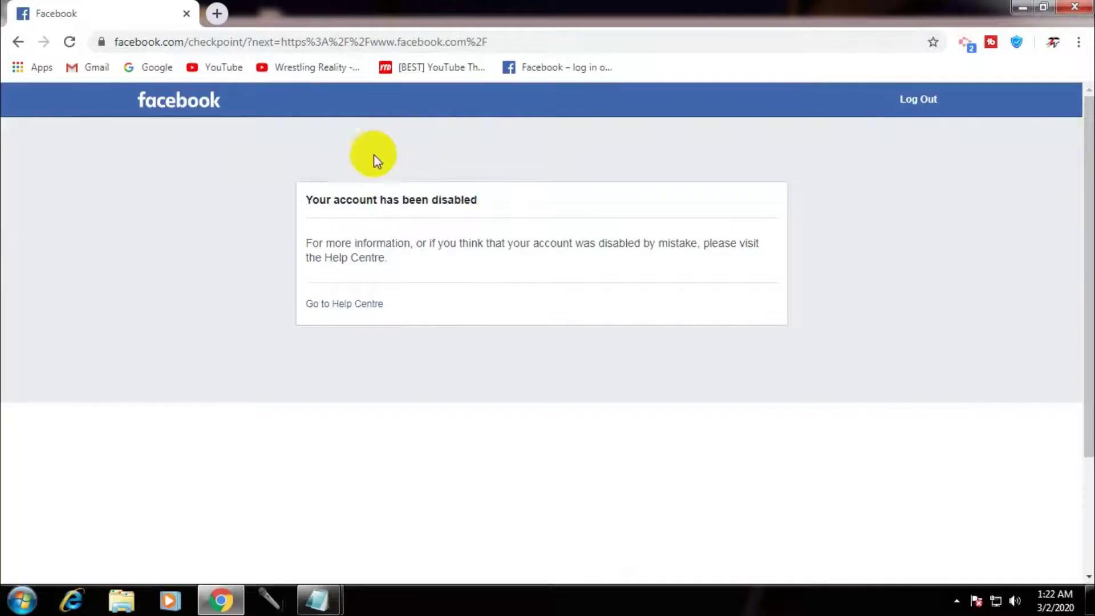
Copy the third Notepad link, the Facebook disabled eligibility contact URL, and return to Chrome
mouse_move(319, 599)
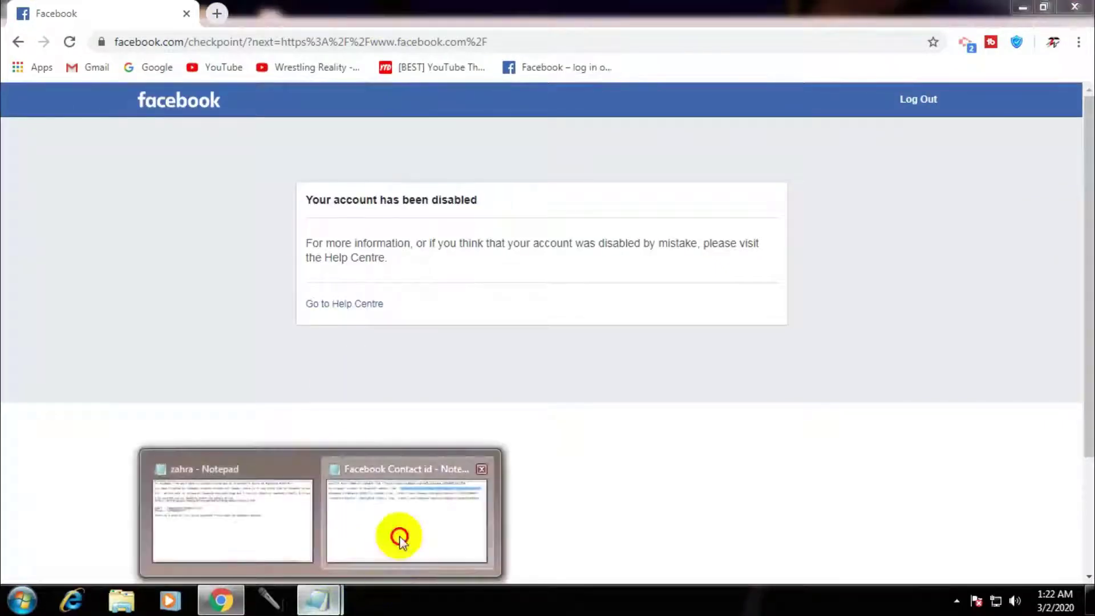
left_click(398, 532)
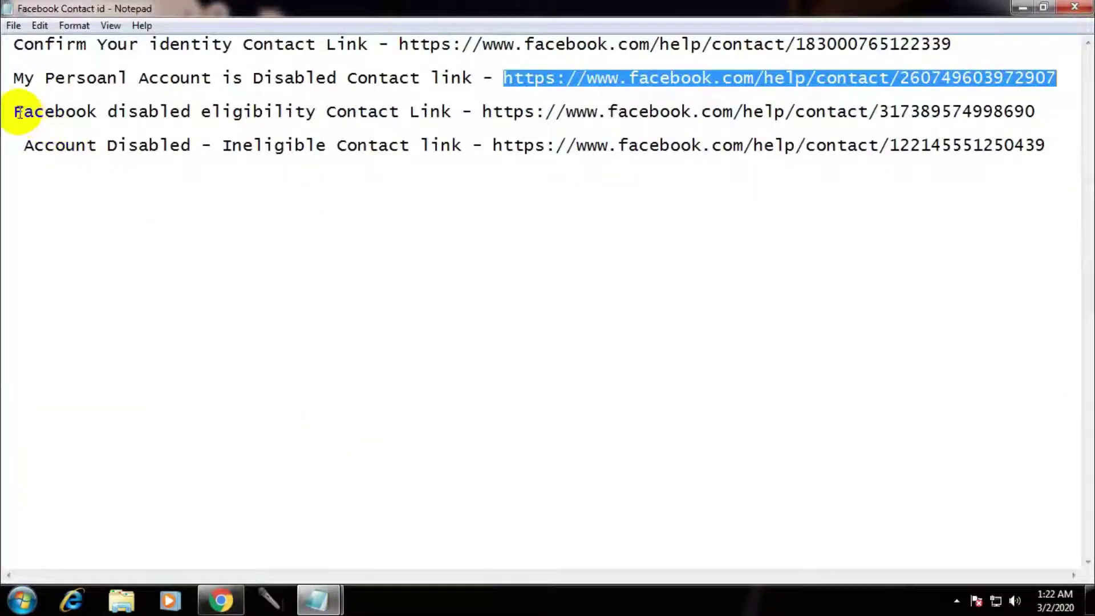
left_click_drag(14, 111, 54, 111)
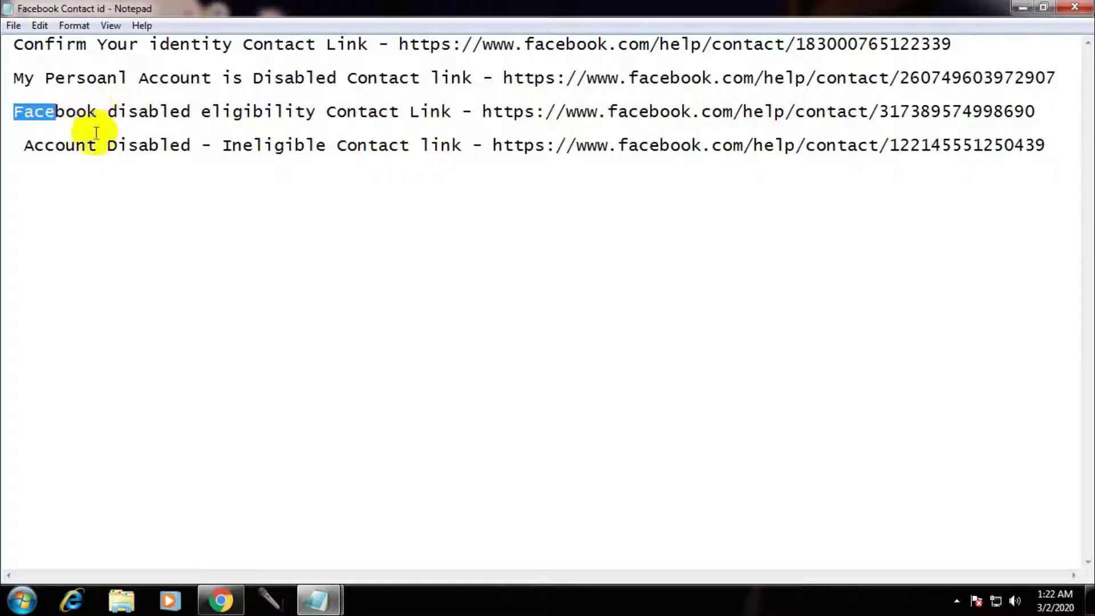
left_click_drag(20, 111, 712, 109)
left_click(917, 97)
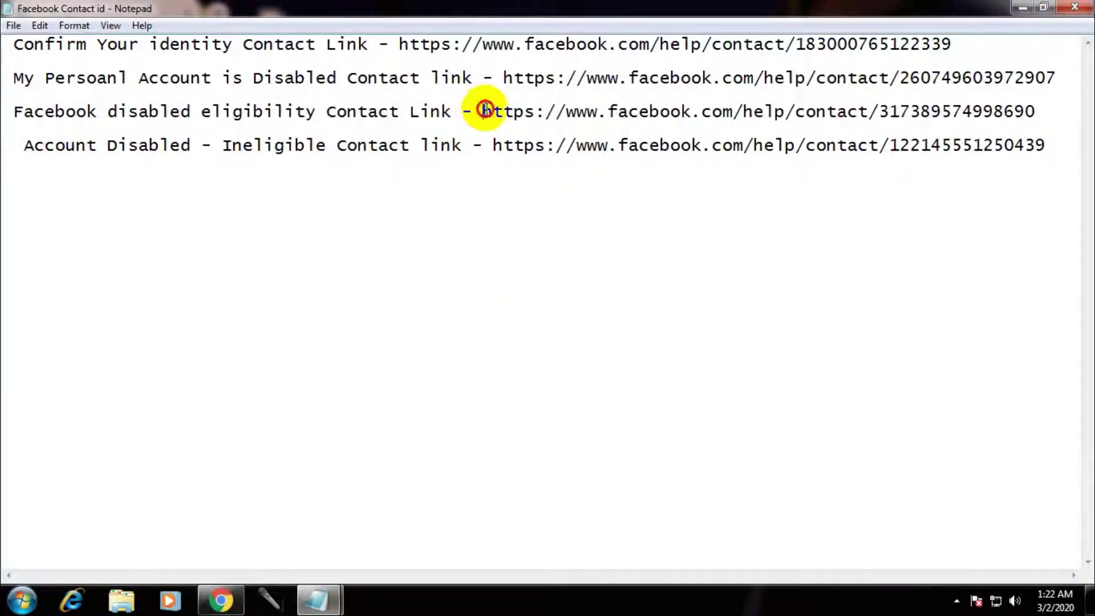
left_click_drag(485, 109, 1036, 111)
right_click(960, 111)
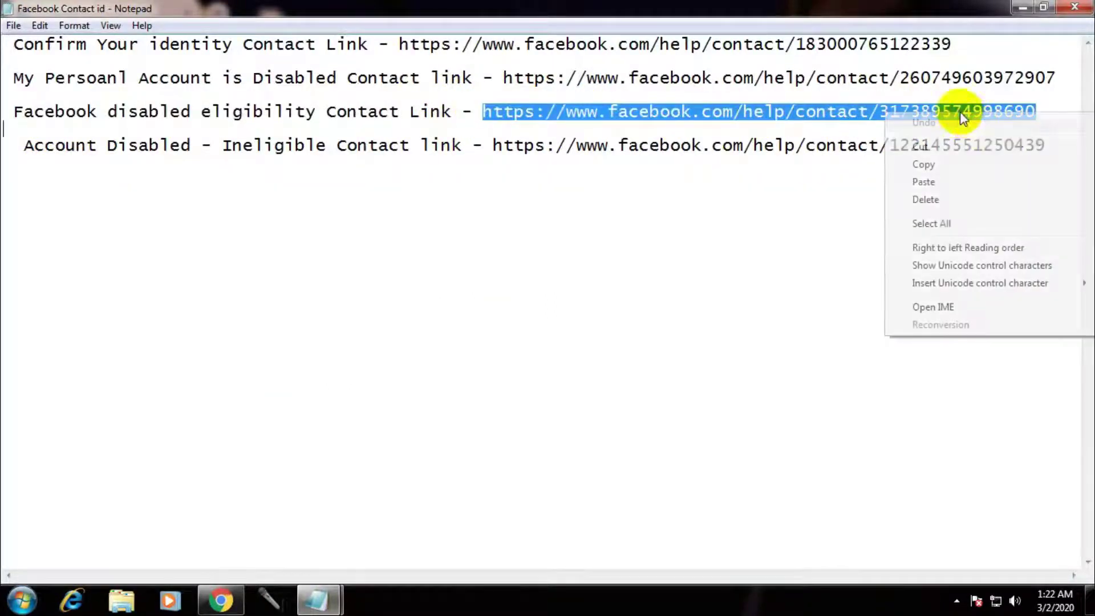
left_click(956, 165)
left_click(221, 600)
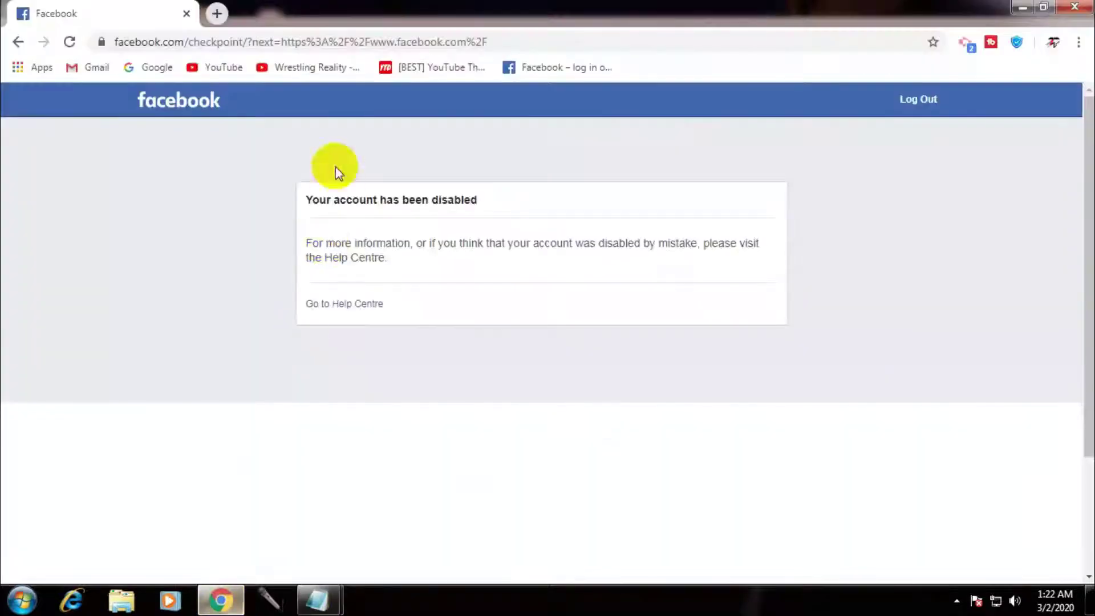
Load the copied eligibility URL in a new tab and enter the full name on the Disabled – Ineligible form
left_click(216, 13)
right_click(240, 41)
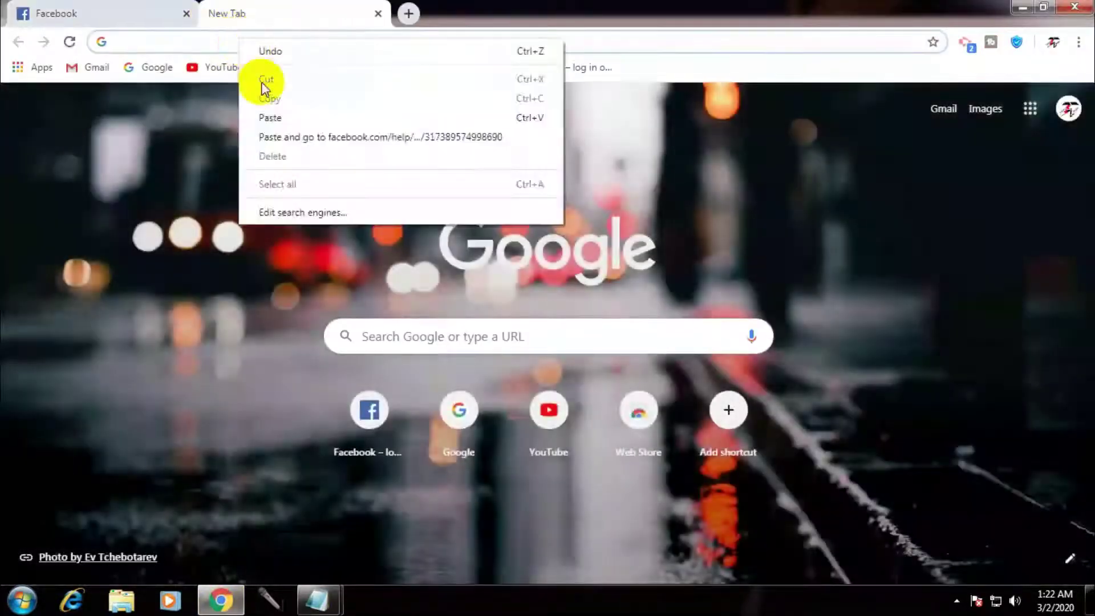
left_click(270, 118)
key("Return")
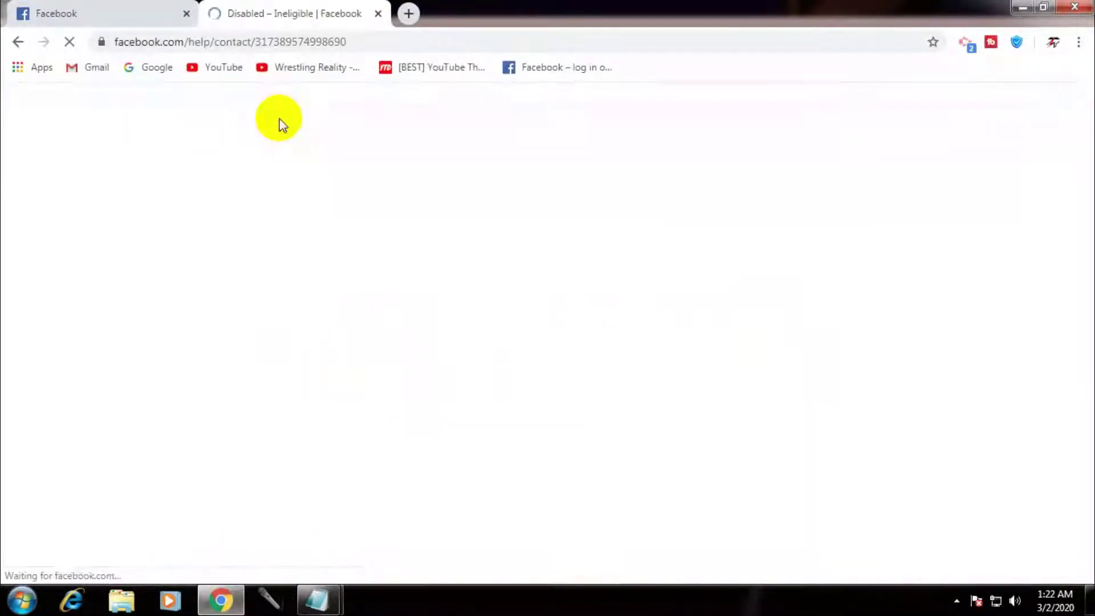
scroll(677, 317, "down", 2)
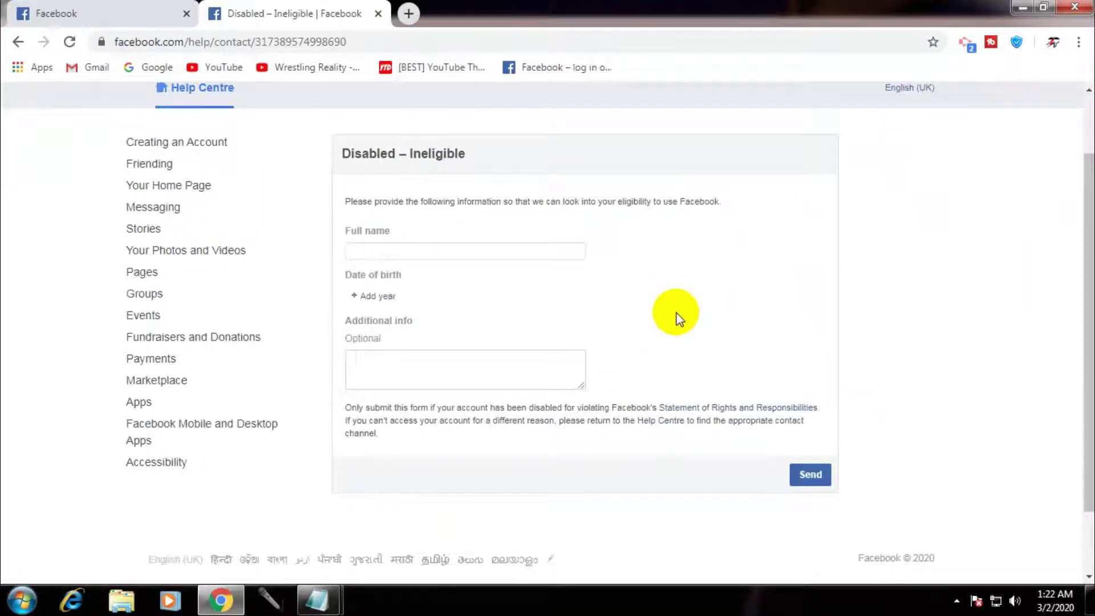
left_click(418, 253)
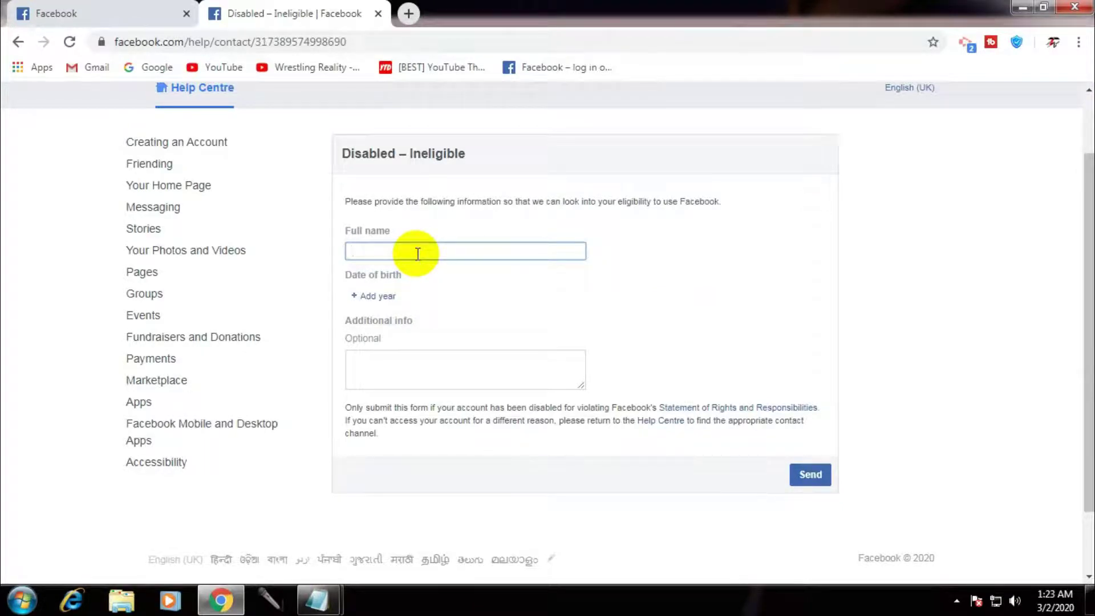
type("Zahra")
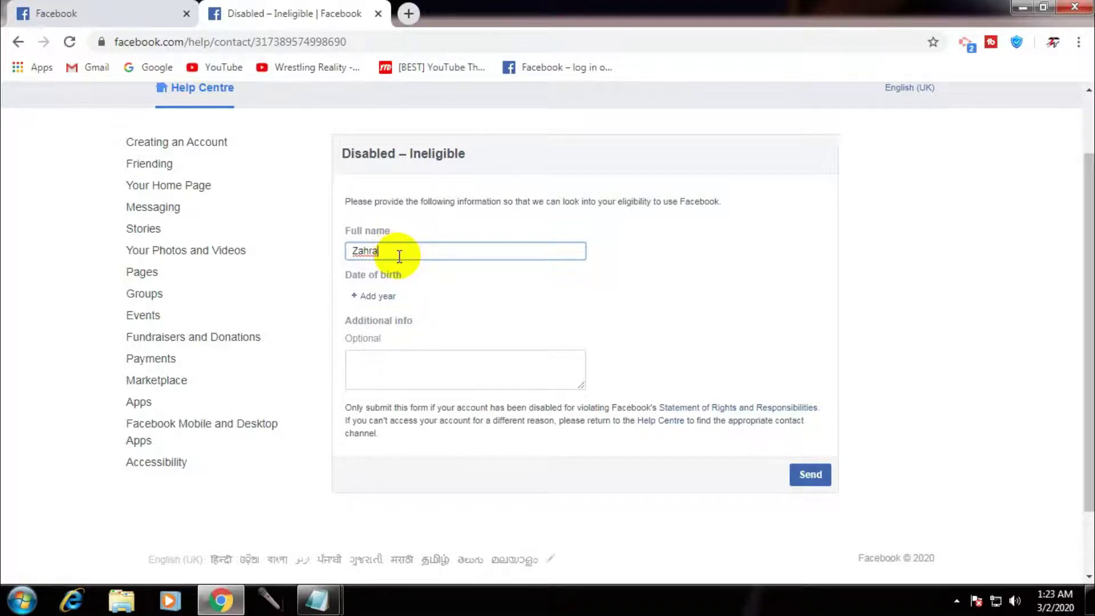
left_click(378, 297)
left_click_drag(420, 358, 420, 369)
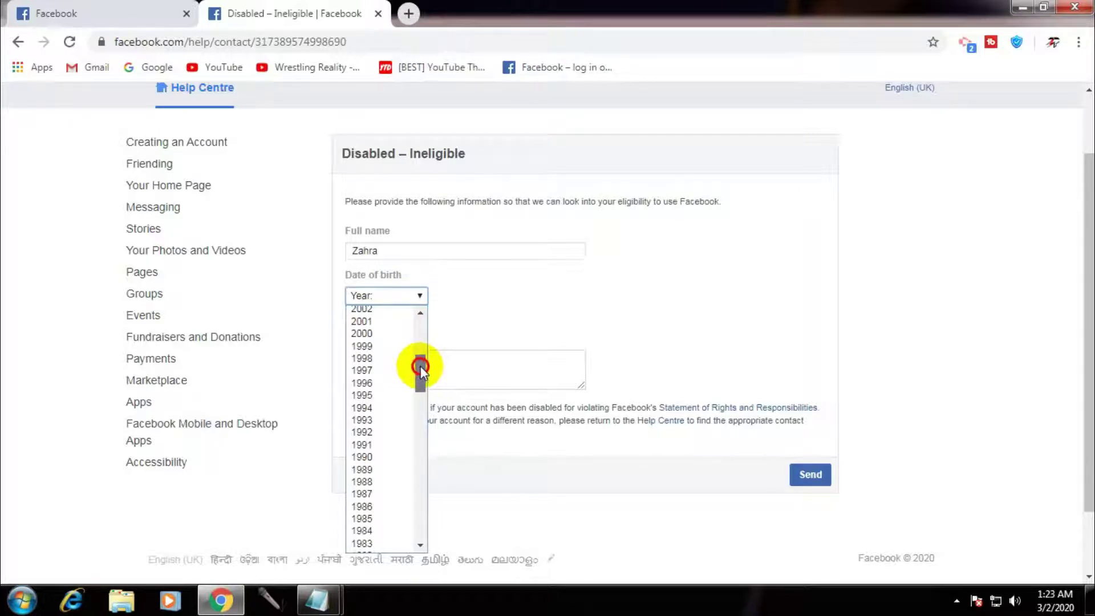
mouse_move(421, 365)
left_mouse_down()
mouse_move(422, 520)
mouse_move(412, 379)
left_mouse_up()
left_click(371, 333)
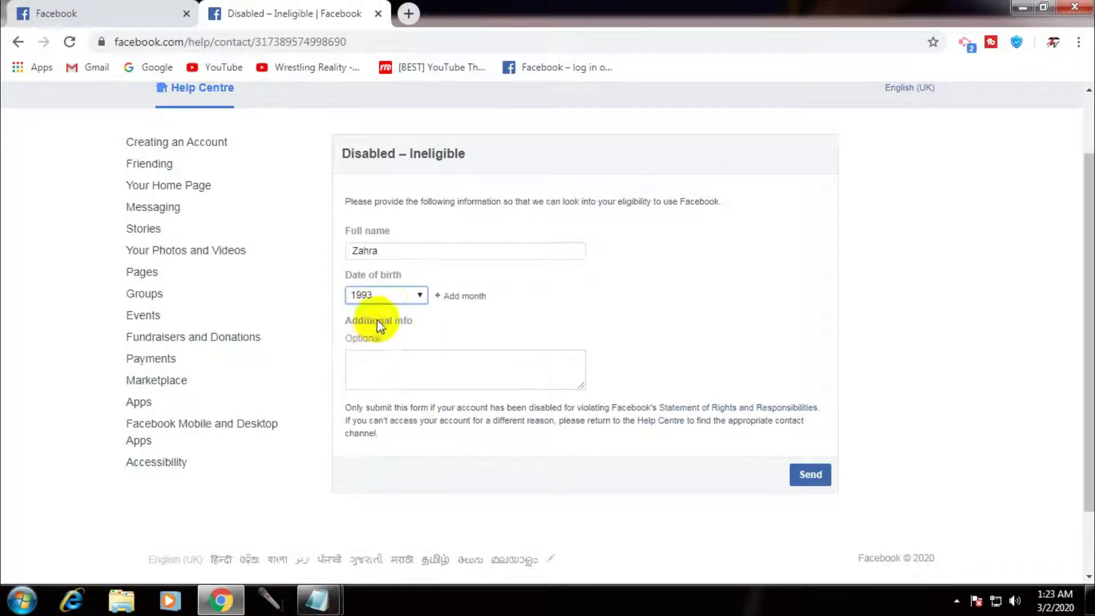
left_click(450, 296)
left_click(456, 323)
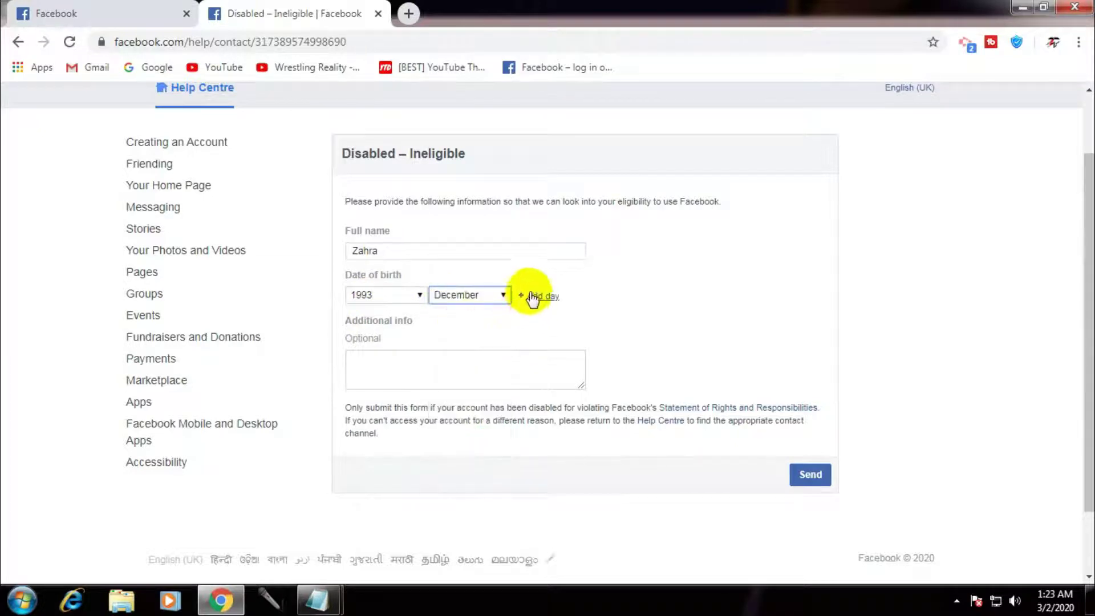
left_click(534, 295)
left_click(518, 498)
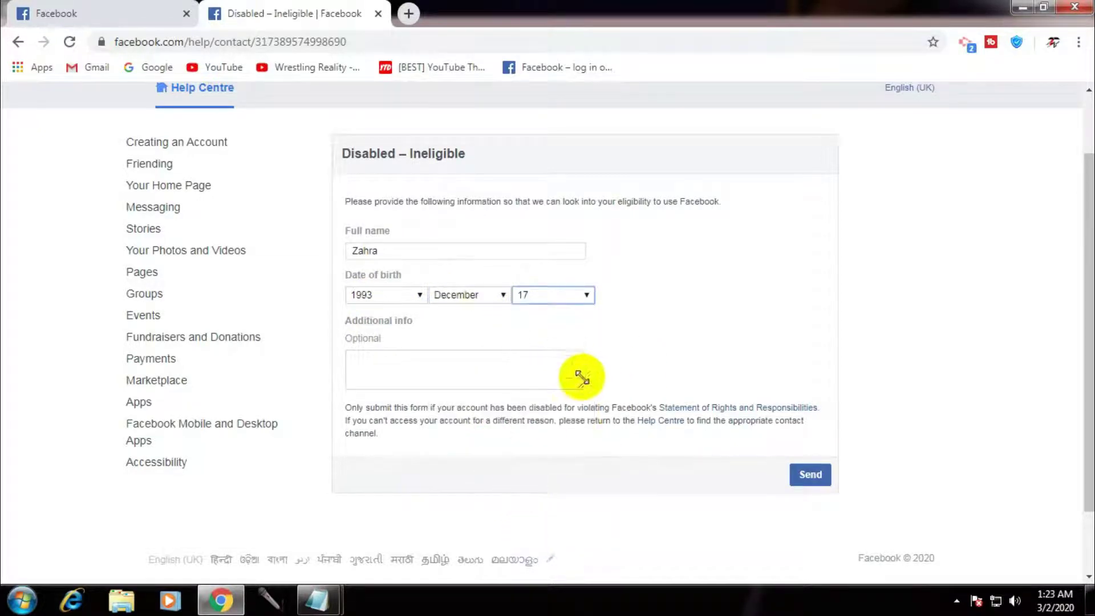
left_click_drag(583, 386, 765, 500)
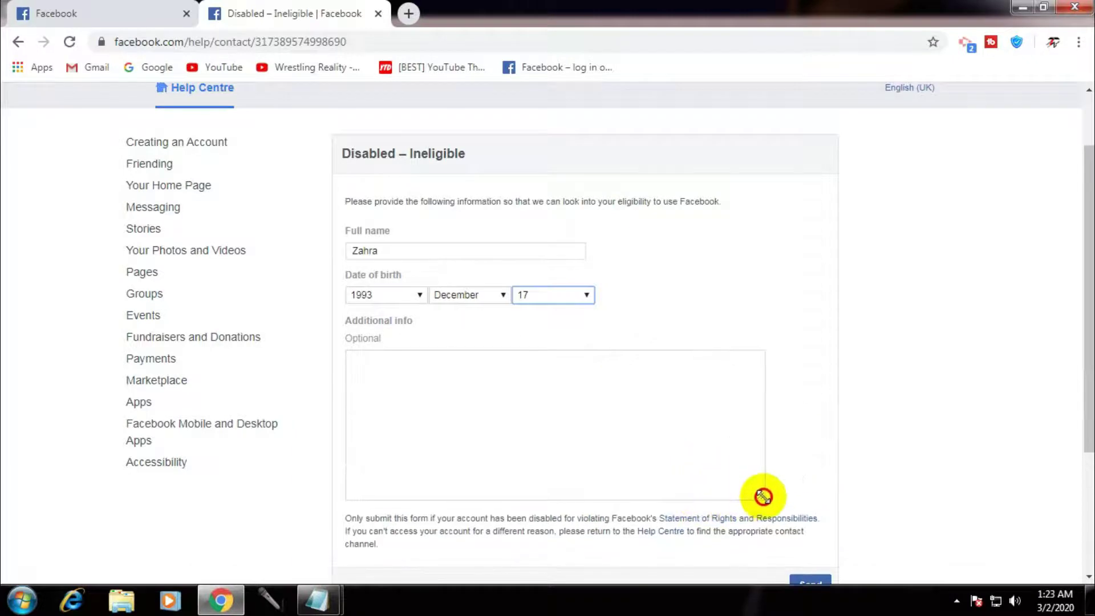
left_click_drag(1086, 288, 1077, 306)
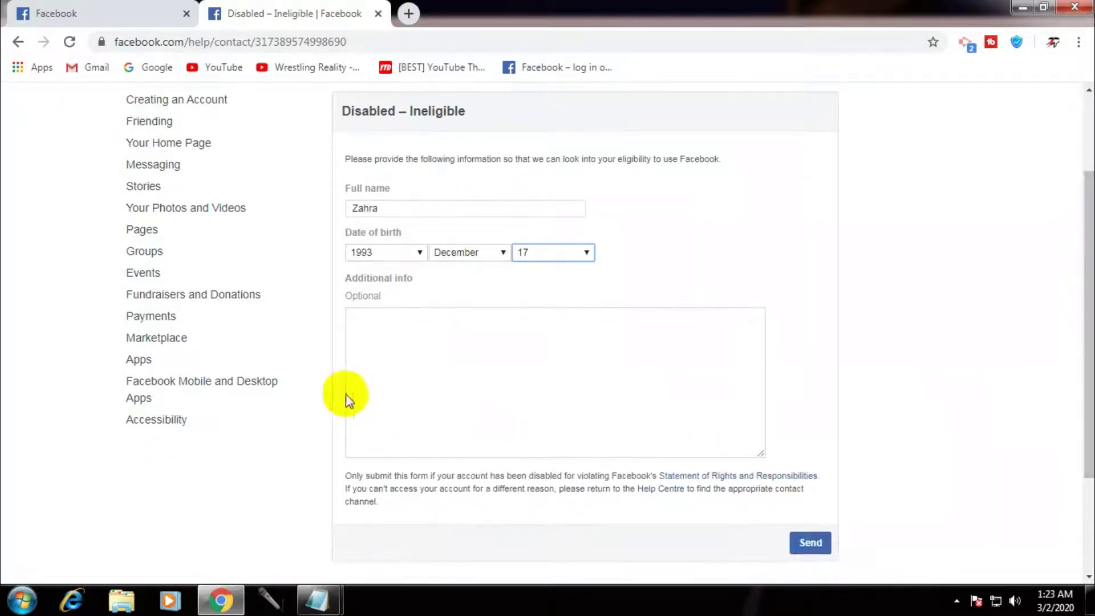
left_click(414, 340)
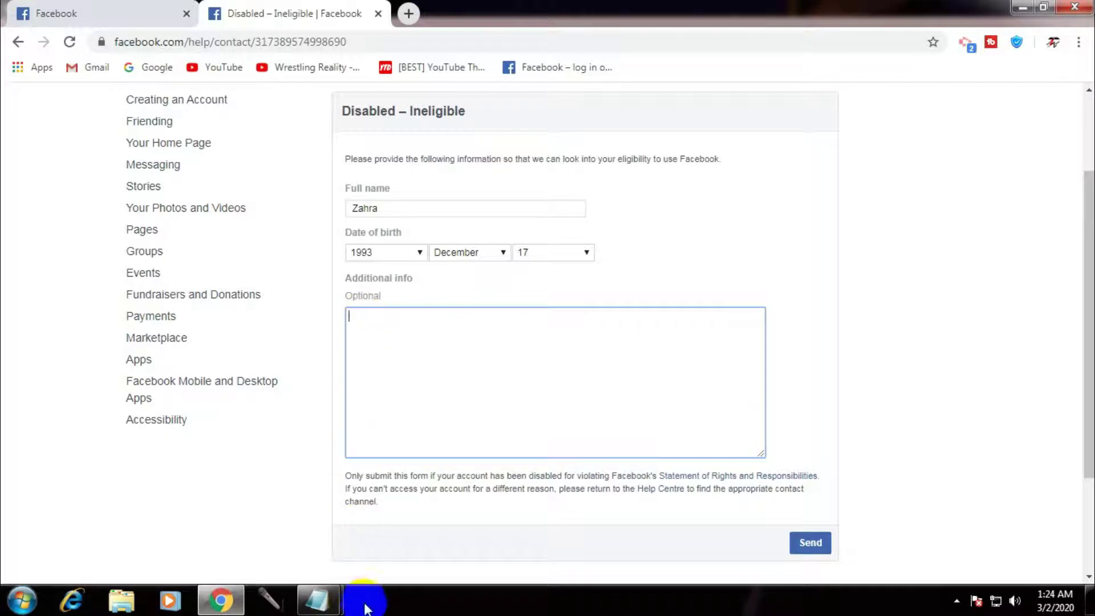
left_click(337, 609)
left_click(281, 533)
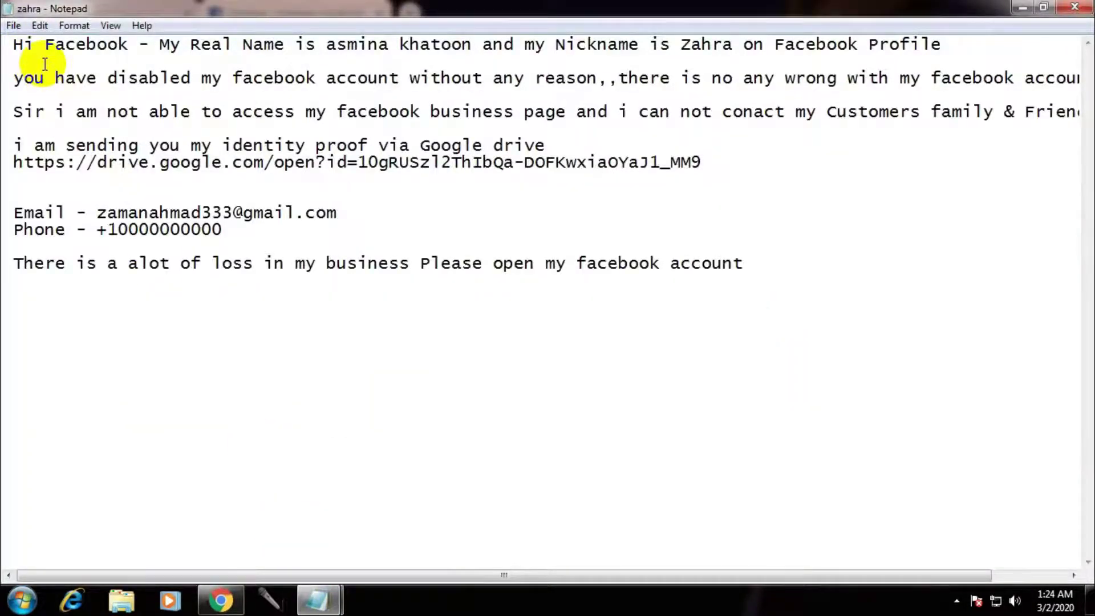
left_click(1023, 7)
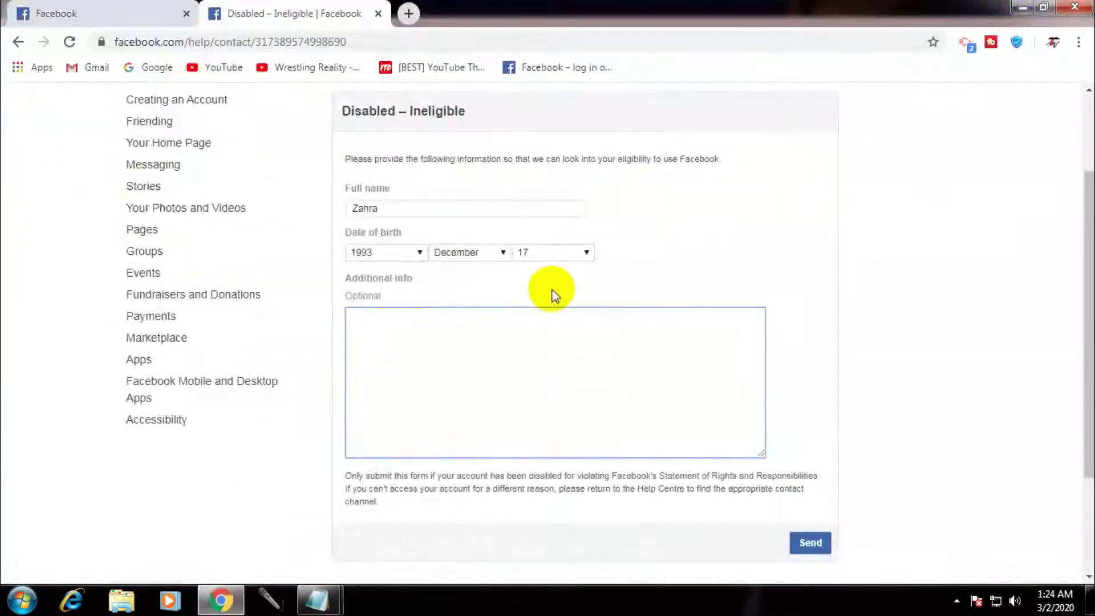
left_click(480, 373)
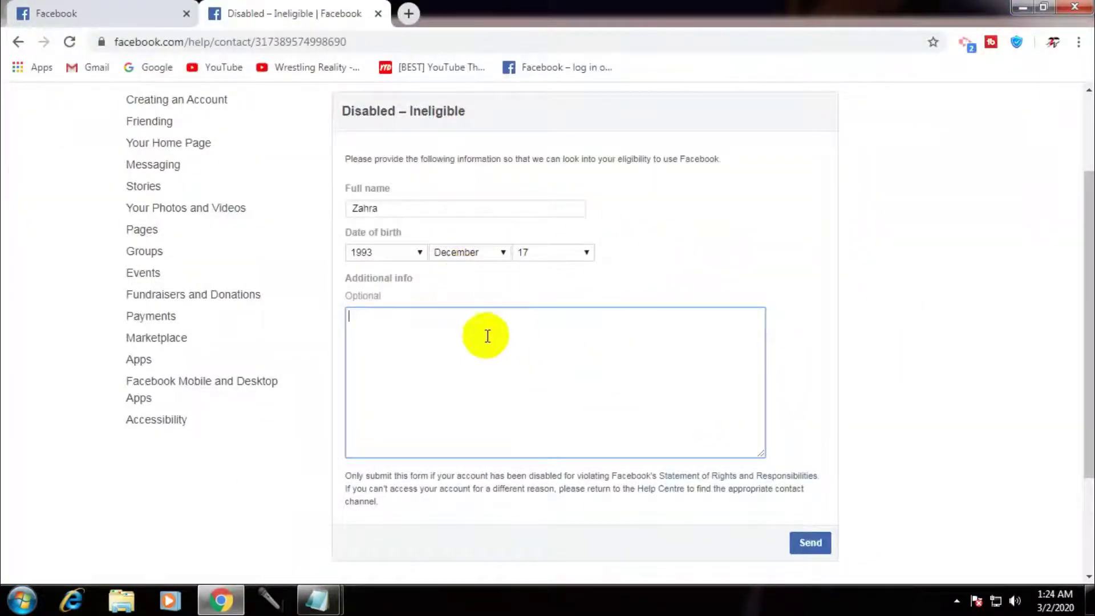
mouse_move(336, 602)
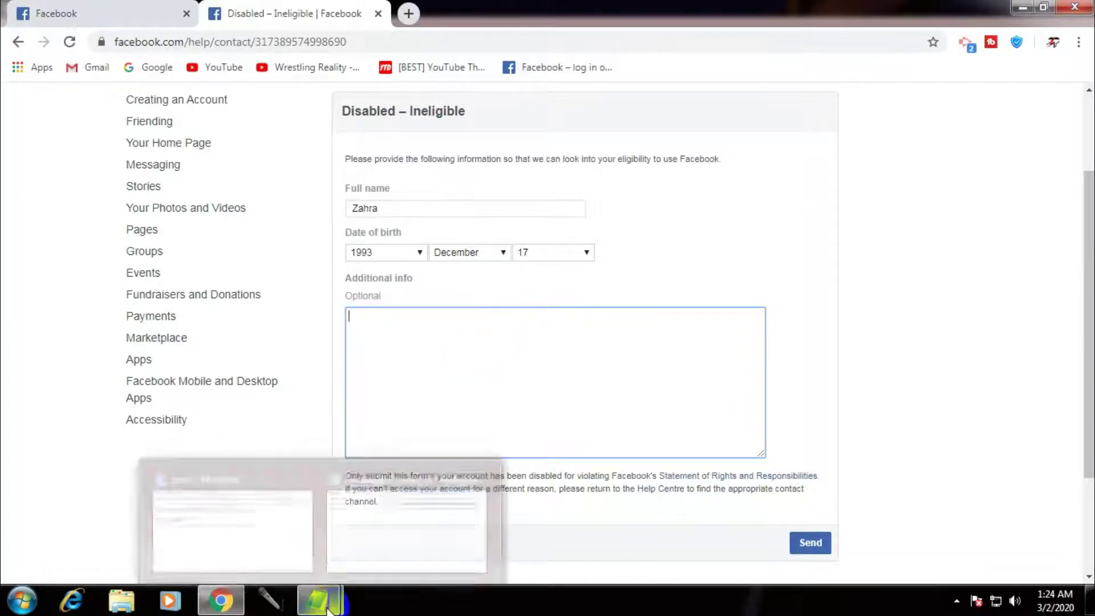
Open the appeal draft in Notepad and review its identity-proof sentence, Google Drive link and contact lines
left_click(269, 557)
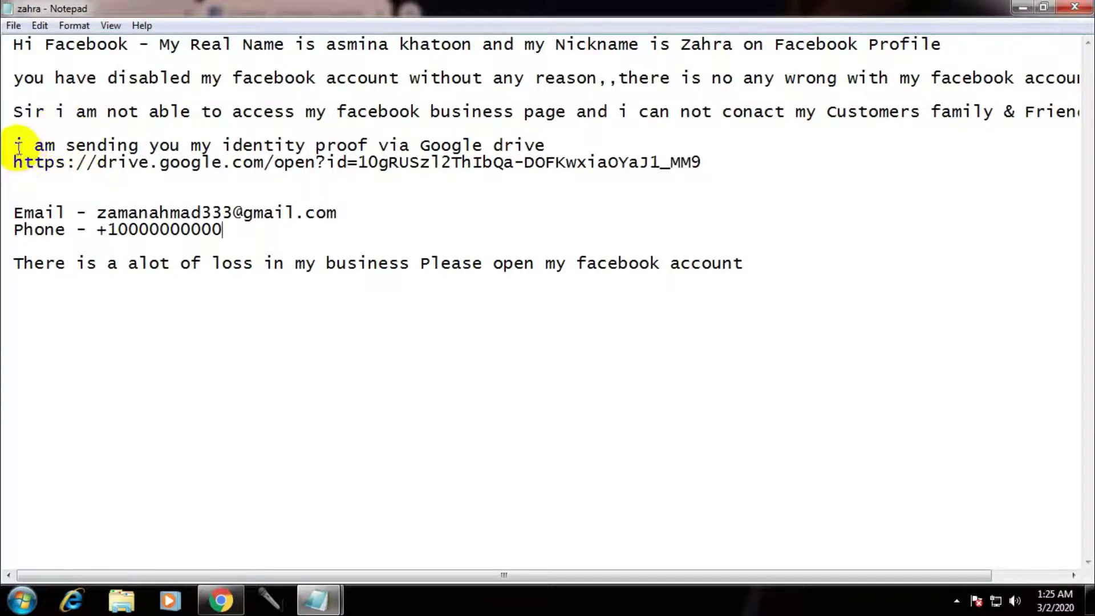
left_click_drag(19, 147, 558, 142)
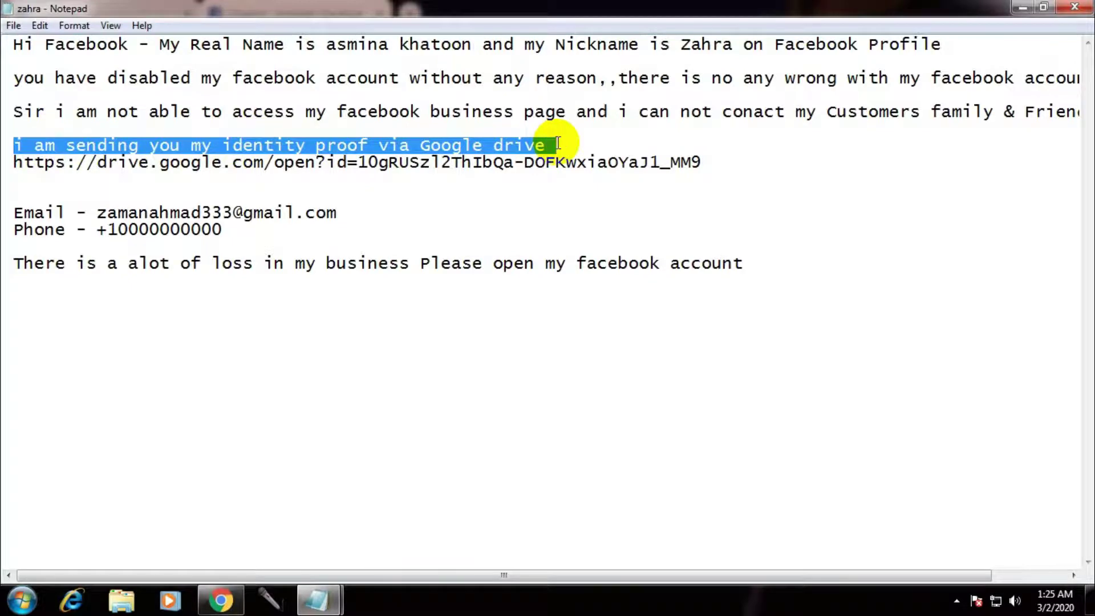
left_click(475, 187)
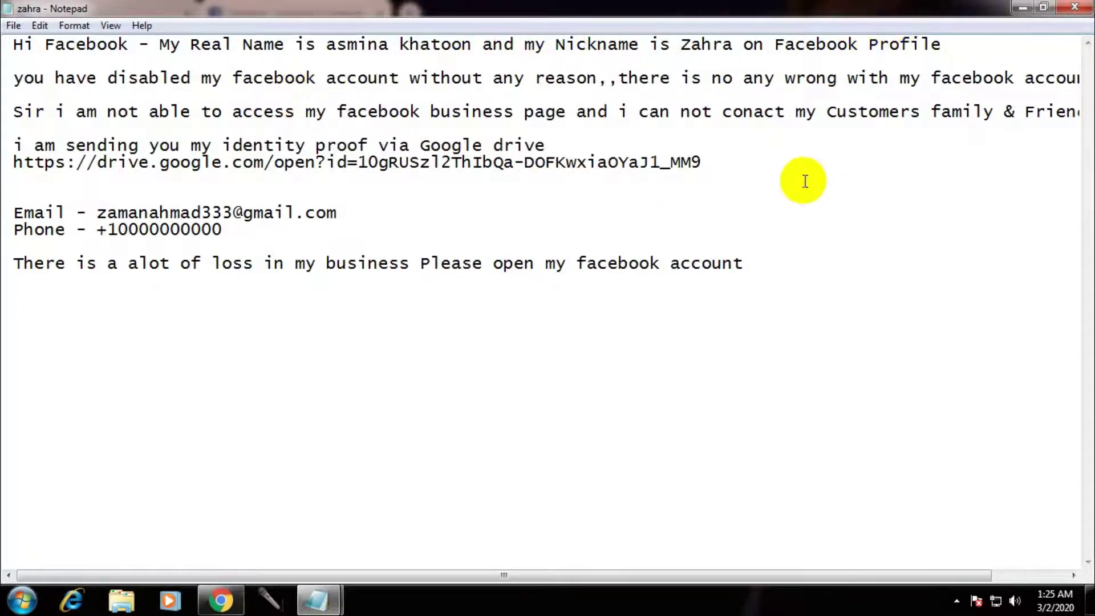
left_click_drag(735, 164, 21, 167)
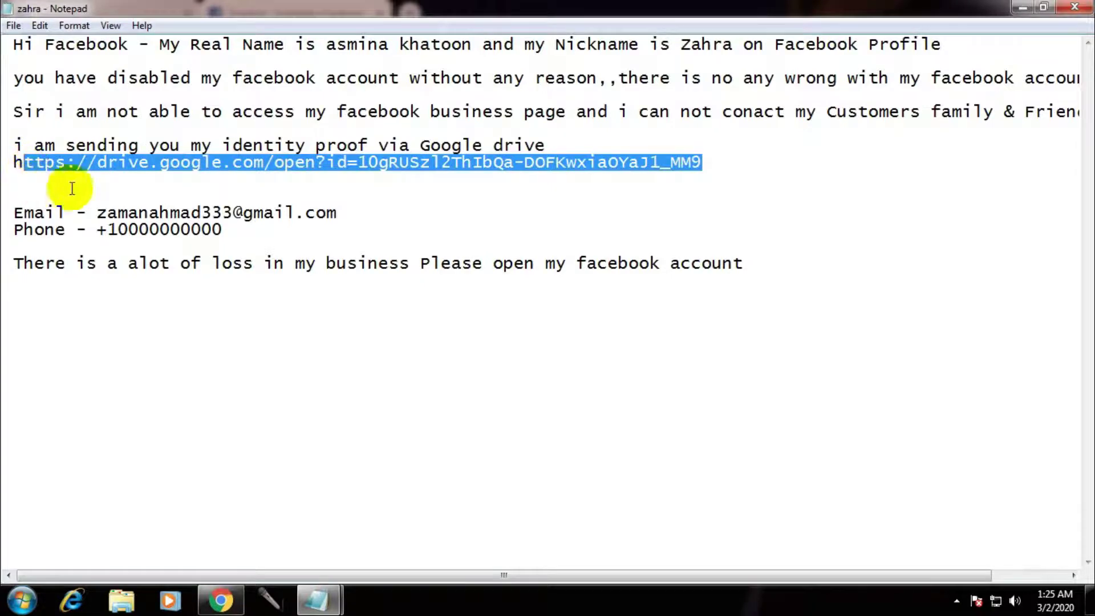
left_click(302, 180)
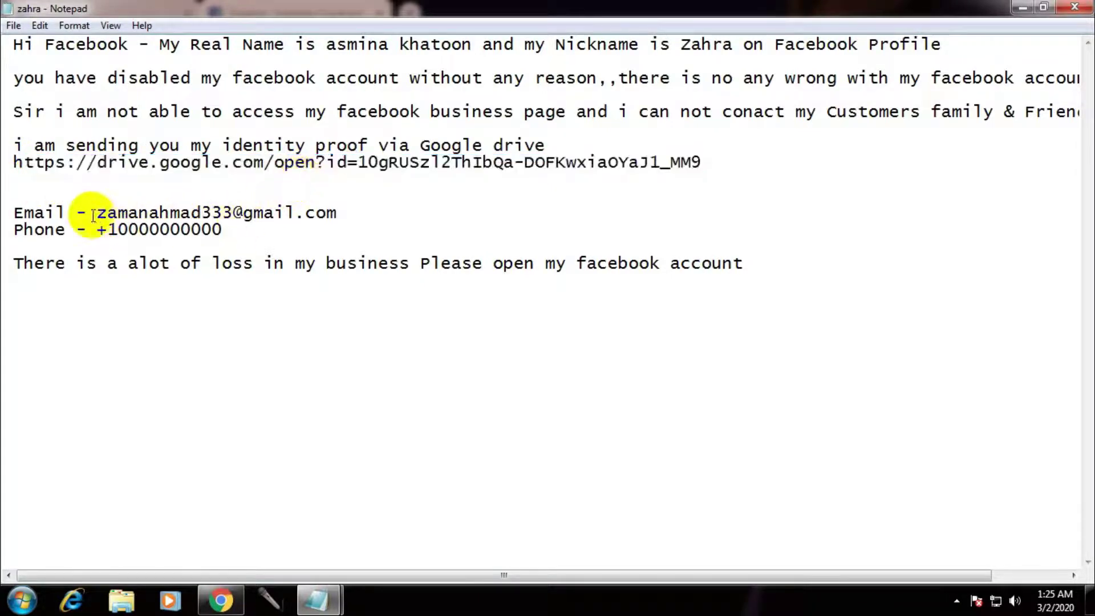
left_click_drag(86, 212, 333, 206)
left_click(224, 231)
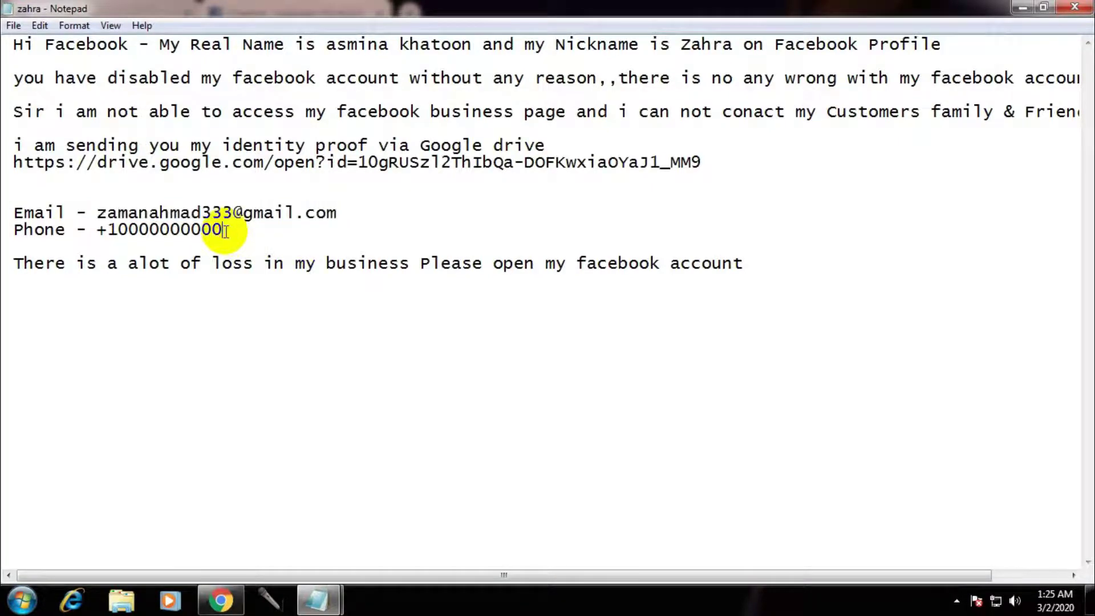